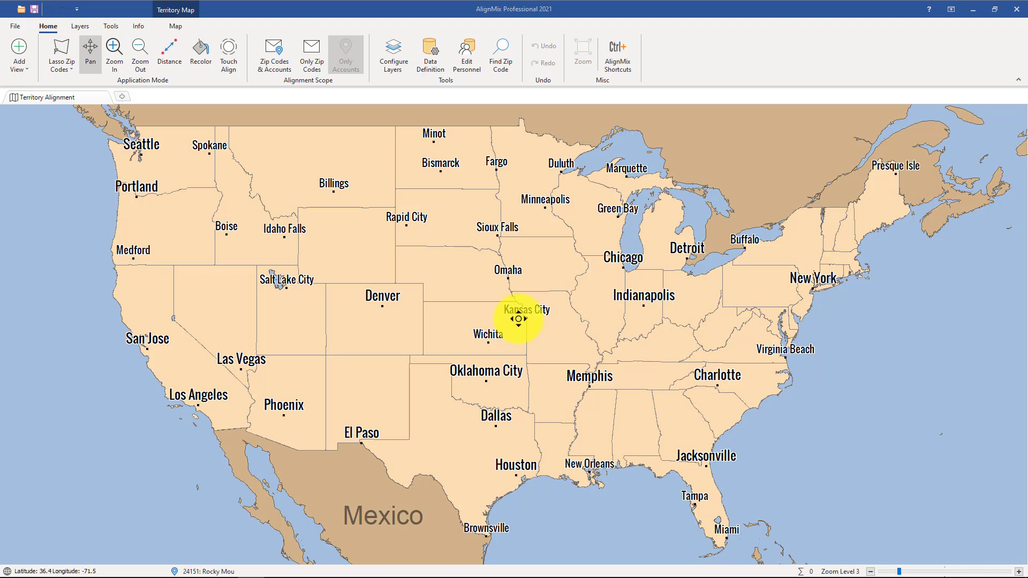
Step: Create a new project with Country set to Canada using the Canadian FSAs 2019 geography
{"action": "left_click", "coordinate": [10, 26]}
{"action": "left_click", "coordinate": [50, 48]}
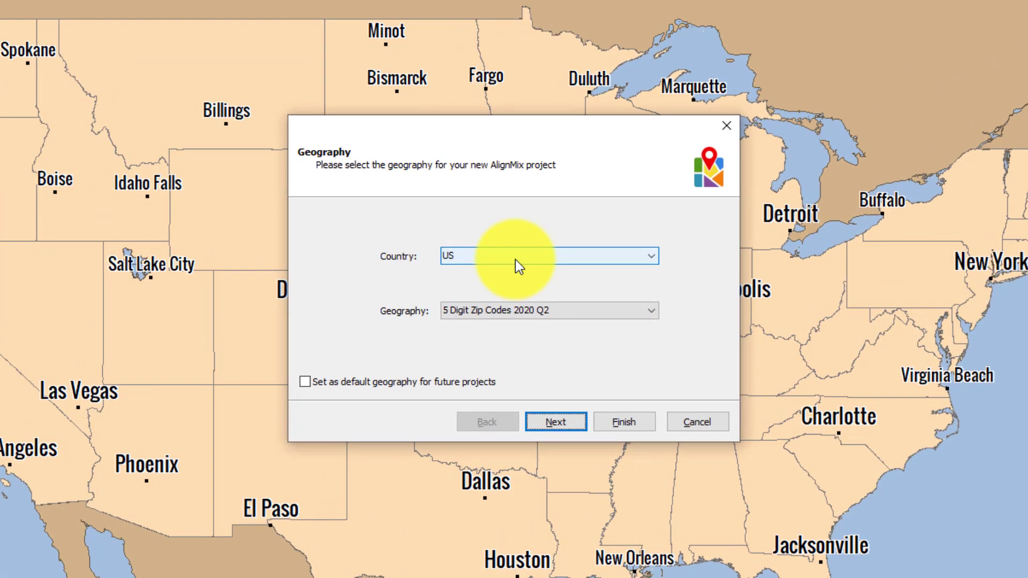
{"action": "left_click", "coordinate": [515, 260]}
{"action": "scroll", "coordinate": [499, 299], "scroll_direction": "up", "scroll_amount": 1}
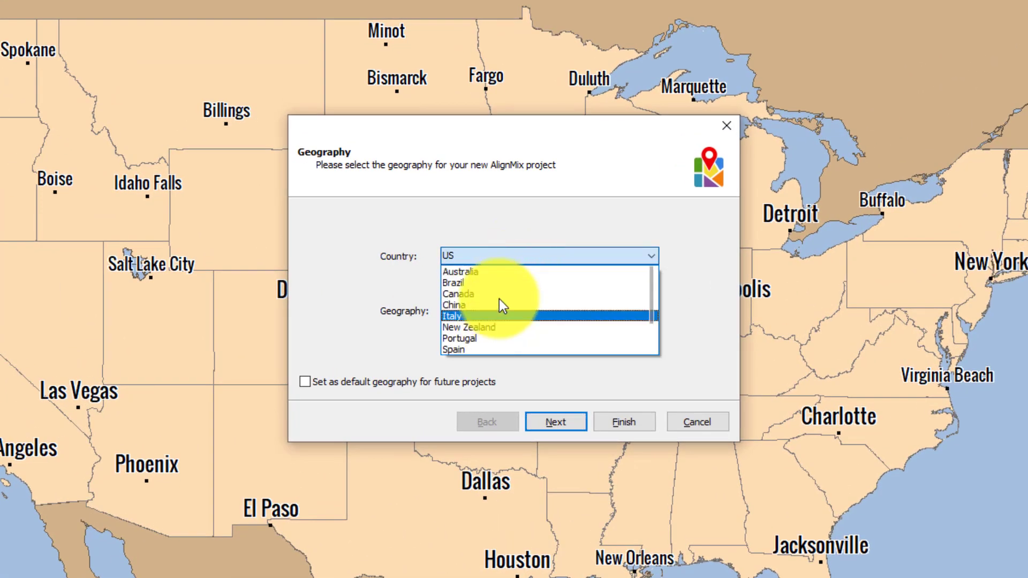
{"action": "left_click", "coordinate": [482, 298]}
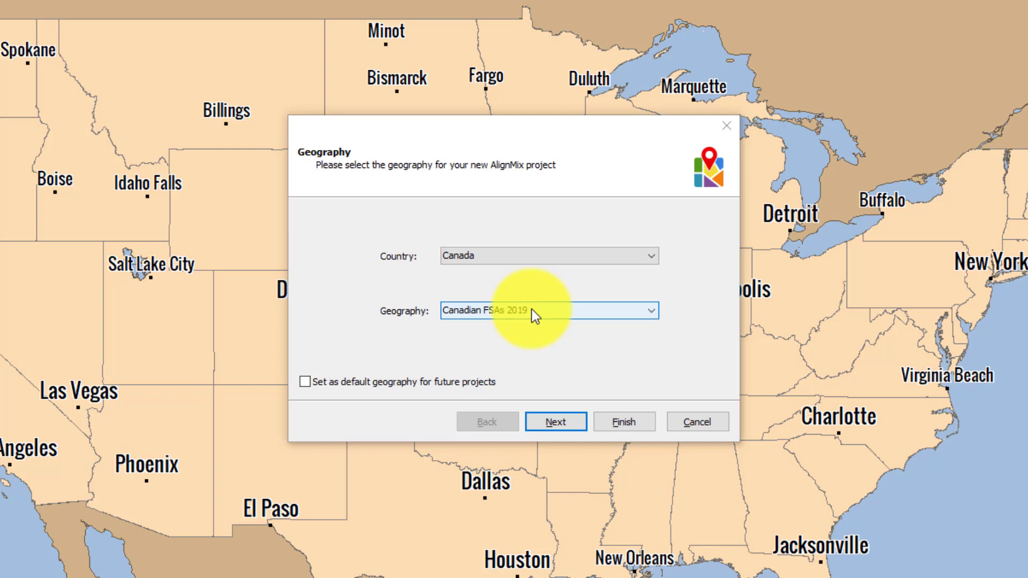
{"action": "left_click", "coordinate": [631, 423]}
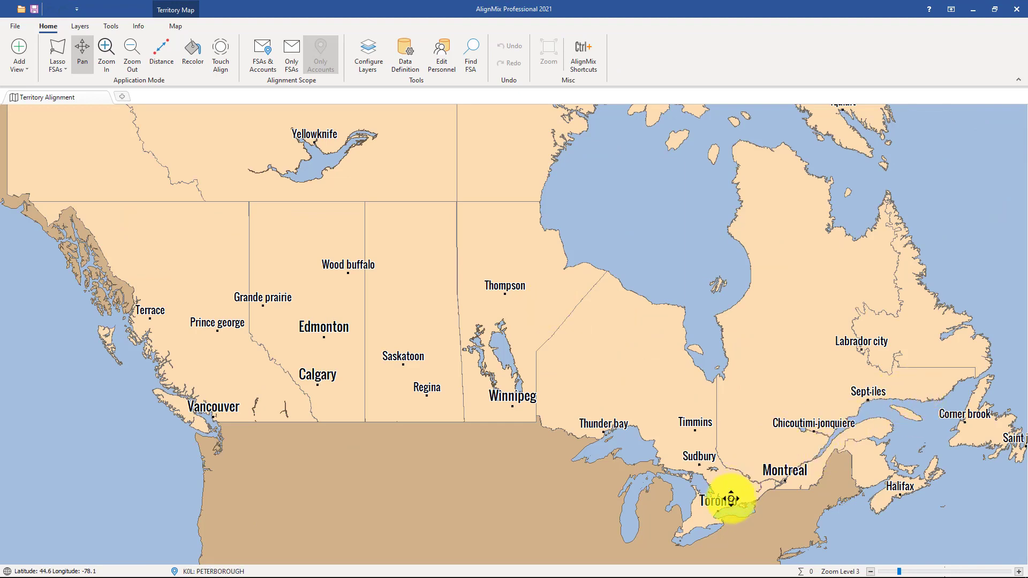
Step: Zoom to Toronto and brush-paint Territory 1 east of Toronto and Territory 2 around Owen Sound
{"action": "scroll", "coordinate": [725, 500], "scroll_direction": "up", "scroll_amount": 1}
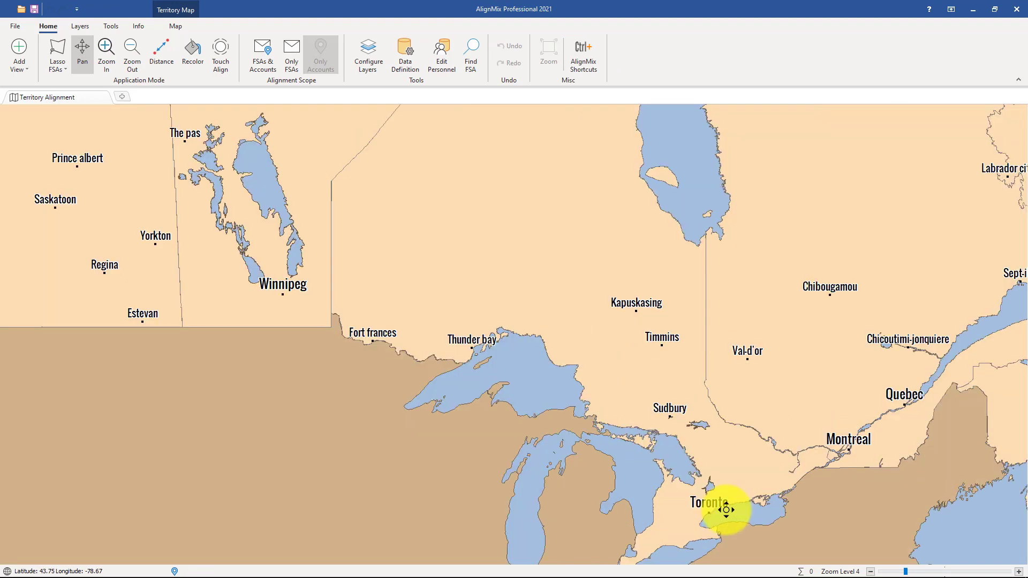
{"action": "scroll", "coordinate": [726, 509], "scroll_direction": "up", "scroll_amount": 2}
{"action": "left_click", "coordinate": [221, 54]}
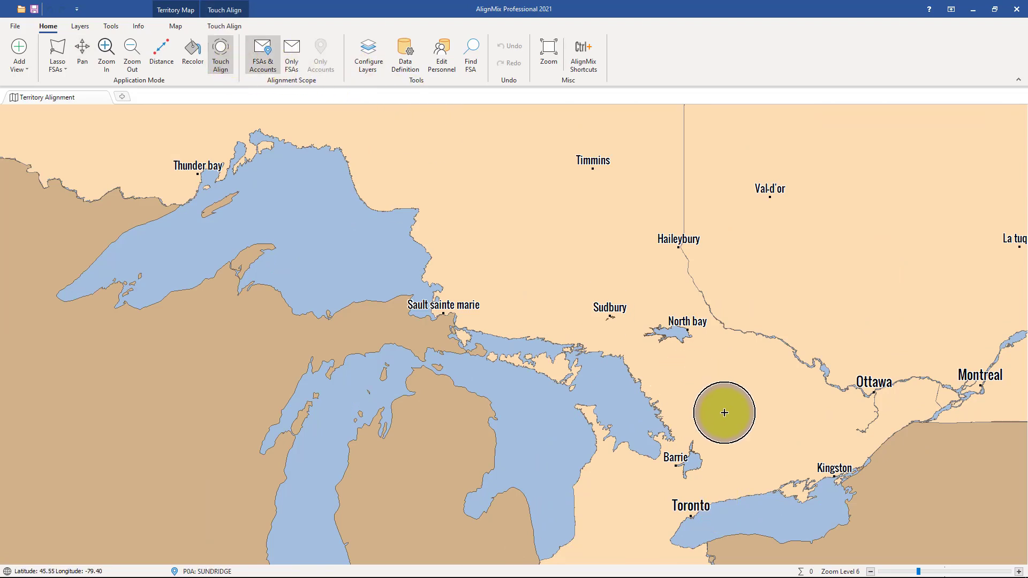
{"action": "mouse_move", "coordinate": [725, 413]}
{"action": "left_mouse_down"}
{"action": "mouse_move", "coordinate": [735, 482]}
{"action": "mouse_move", "coordinate": [769, 412]}
{"action": "mouse_move", "coordinate": [733, 481]}
{"action": "mouse_move", "coordinate": [751, 482]}
{"action": "mouse_move", "coordinate": [753, 443]}
{"action": "left_mouse_up"}
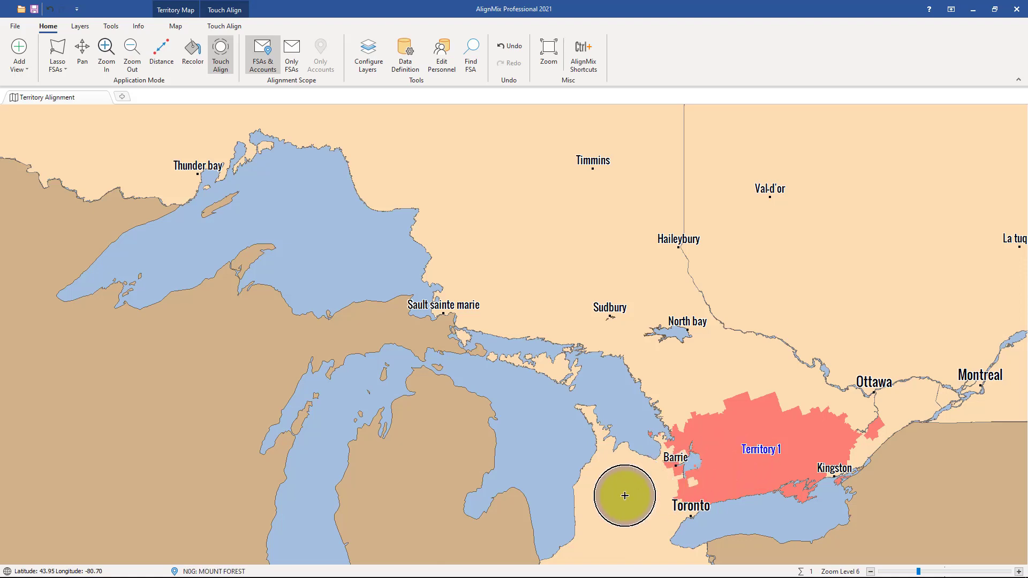
{"action": "scroll", "coordinate": [619, 496], "scroll_direction": "up", "scroll_amount": 2}
{"action": "left_click", "coordinate": [625, 423]}
{"action": "mouse_move", "coordinate": [625, 423]}
{"action": "left_mouse_down"}
{"action": "mouse_move", "coordinate": [557, 452]}
{"action": "mouse_move", "coordinate": [663, 443]}
{"action": "mouse_move", "coordinate": [668, 427]}
{"action": "mouse_move", "coordinate": [666, 456]}
{"action": "left_mouse_up"}
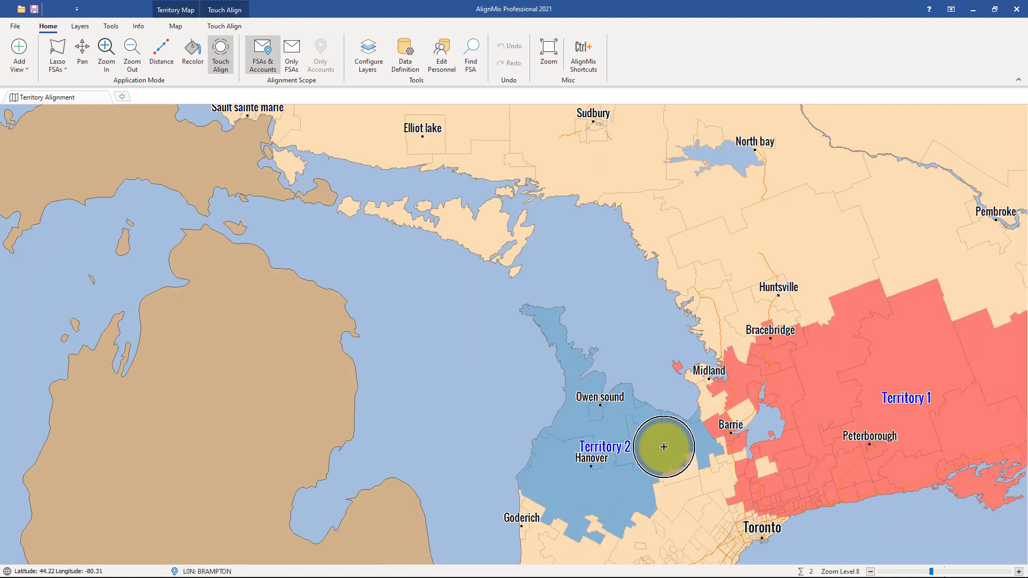
Step: Lasso the FSAs from North Bay down to Bracebridge into a new Territory 3
{"action": "left_click", "coordinate": [52, 45]}
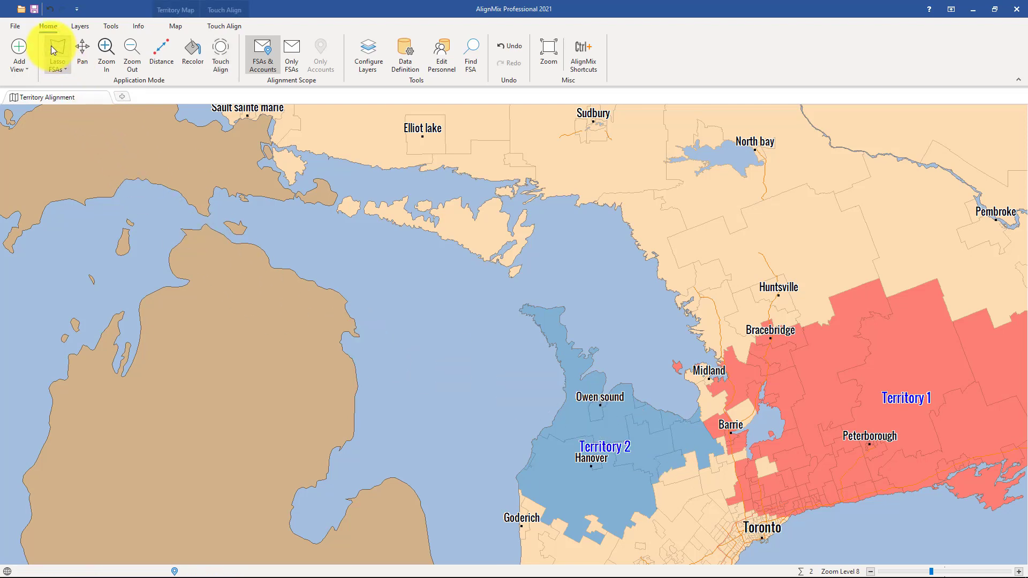
{"action": "mouse_move", "coordinate": [611, 221]}
{"action": "left_mouse_down"}
{"action": "mouse_move", "coordinate": [689, 327]}
{"action": "mouse_move", "coordinate": [838, 338]}
{"action": "mouse_move", "coordinate": [862, 321]}
{"action": "left_mouse_up"}
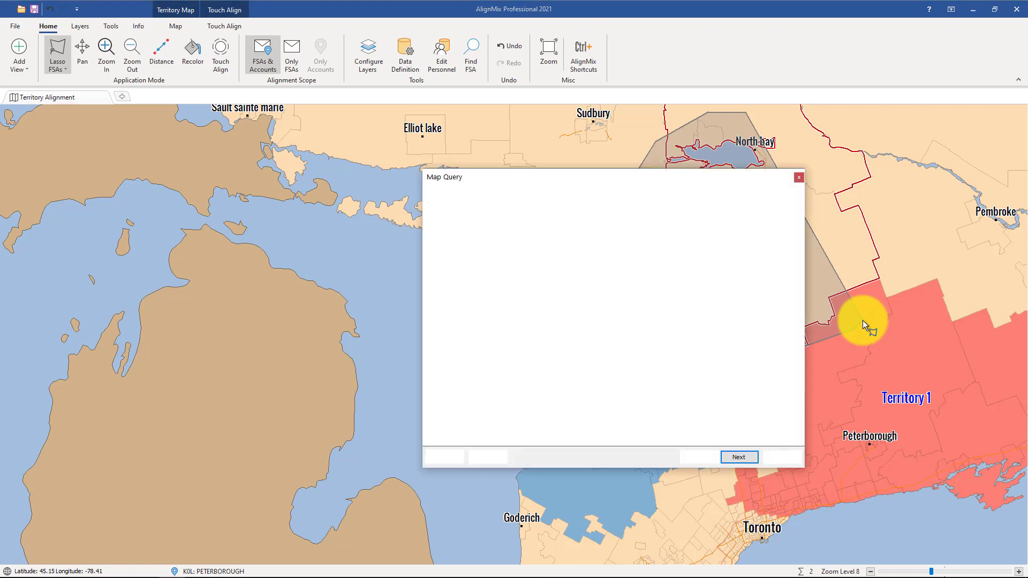
{"action": "left_click", "coordinate": [741, 457]}
{"action": "left_click", "coordinate": [517, 271]}
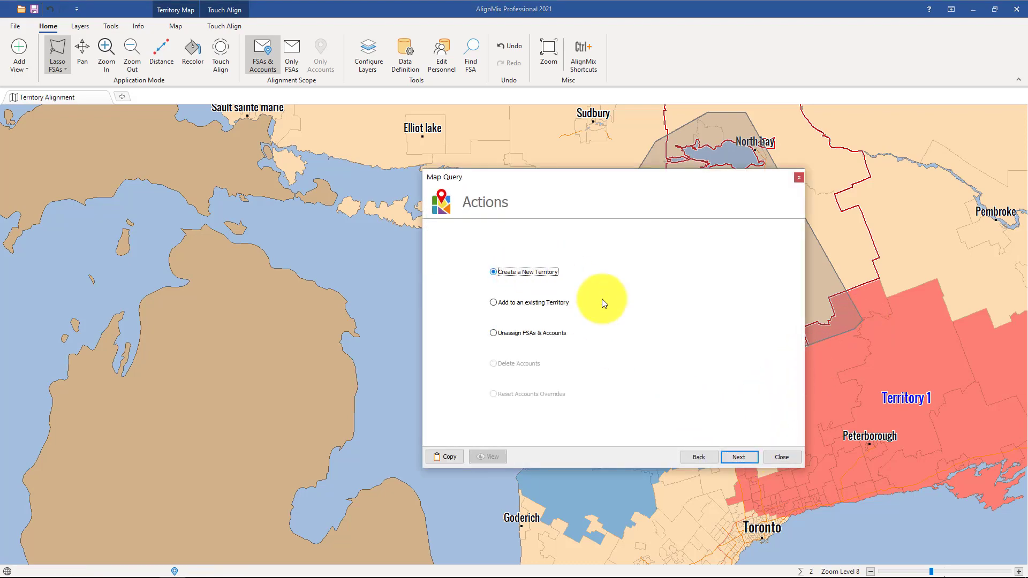
{"action": "left_click", "coordinate": [738, 456]}
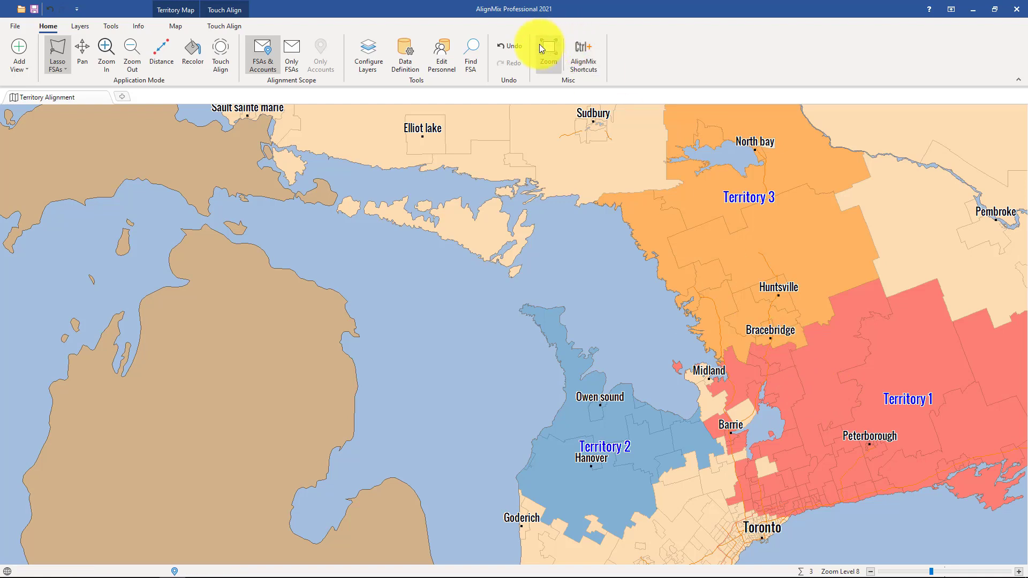
Step: Undo Territory 3, Territory 2 and Territory 1, clearing all assignments
{"action": "left_click", "coordinate": [513, 47]}
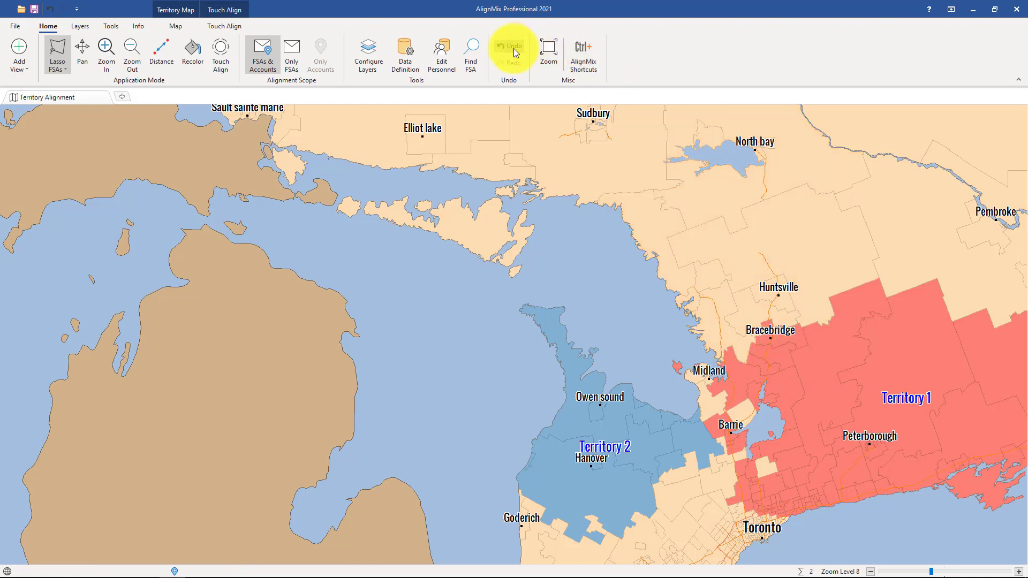
{"action": "left_click", "coordinate": [513, 48]}
{"action": "left_click", "coordinate": [514, 49]}
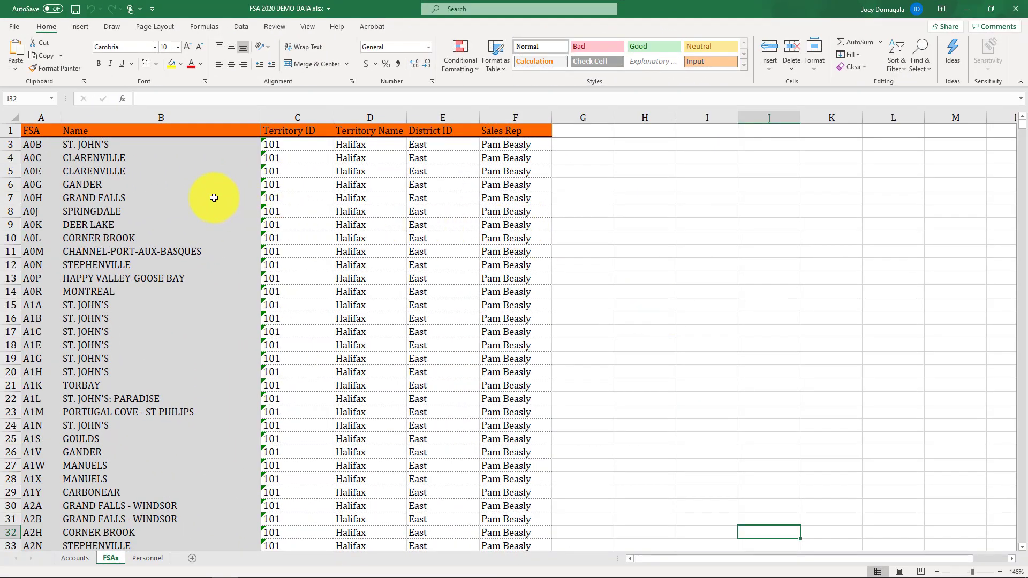
Step: Review the FSA, Territory ID, Territory Name, District ID and Sales Rep columns, then minimize Excel
{"action": "left_click", "coordinate": [38, 116]}
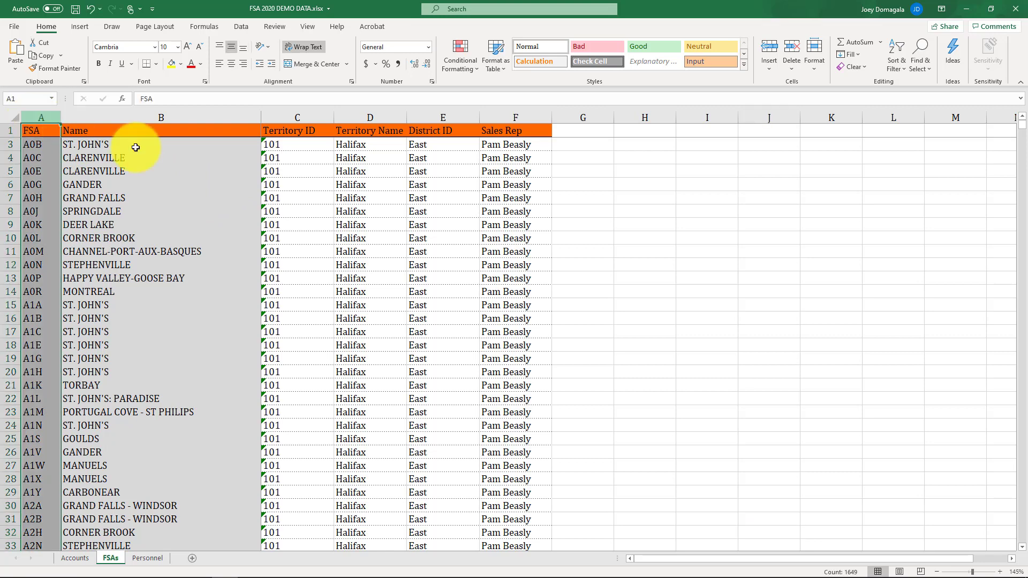
{"action": "left_click", "coordinate": [317, 118]}
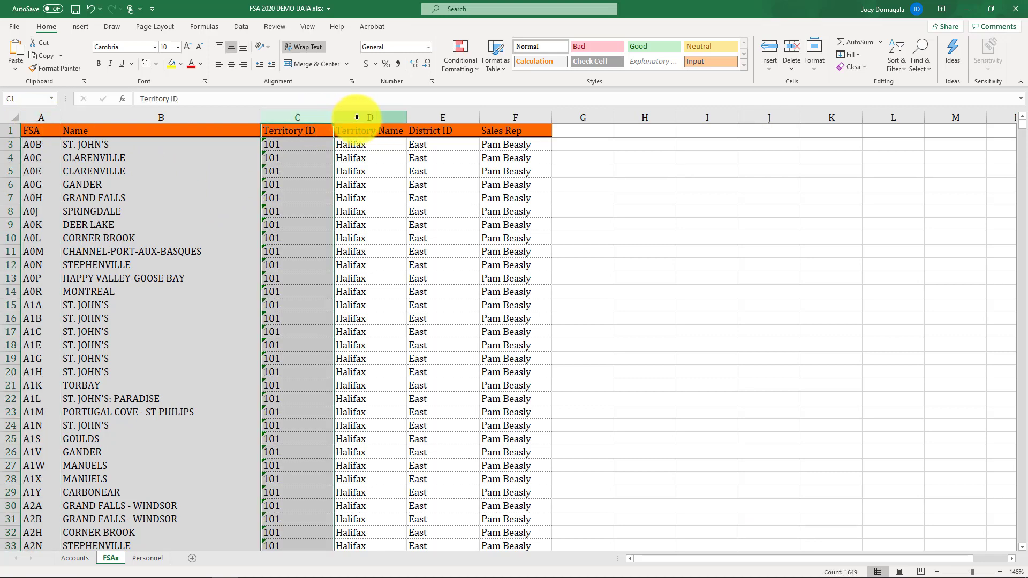
{"action": "left_click", "coordinate": [354, 118]}
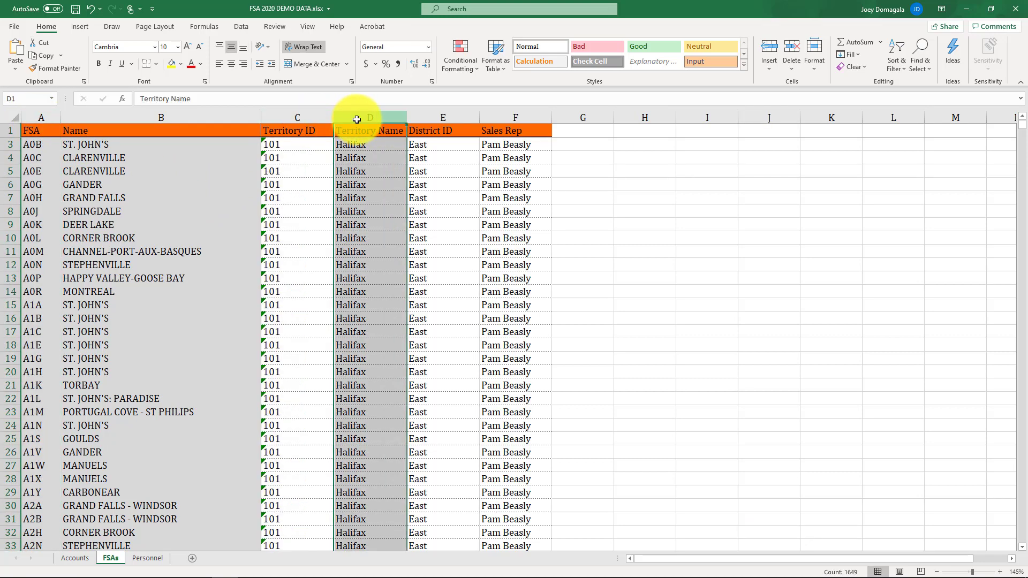
{"action": "left_click", "coordinate": [435, 116]}
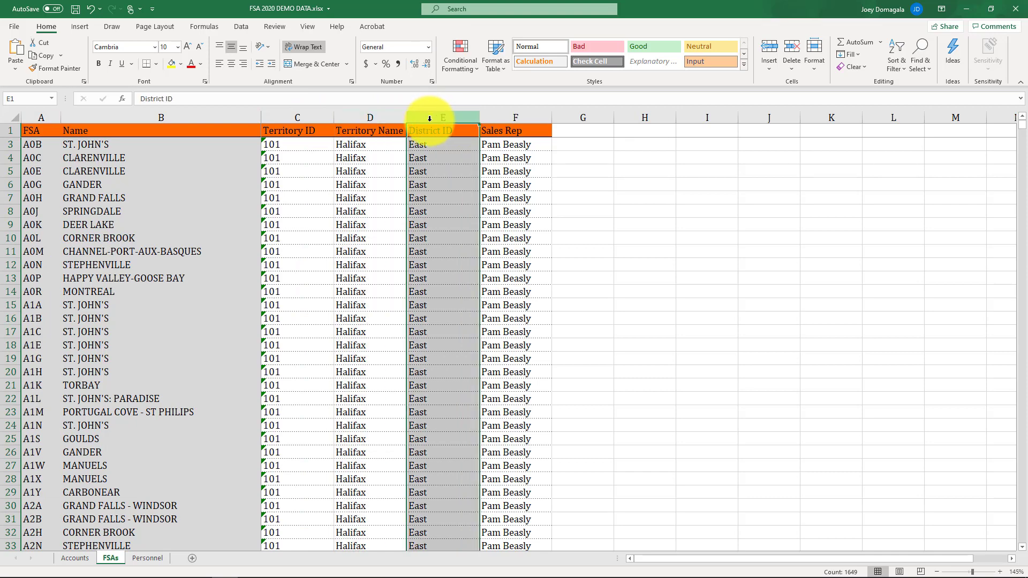
{"action": "left_click", "coordinate": [511, 119]}
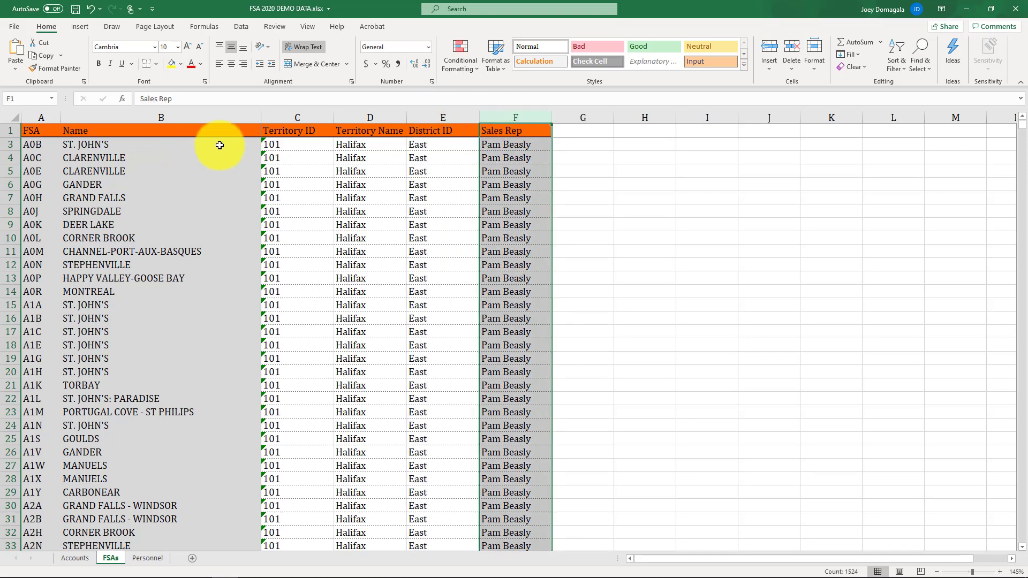
{"action": "left_click", "coordinate": [285, 117]}
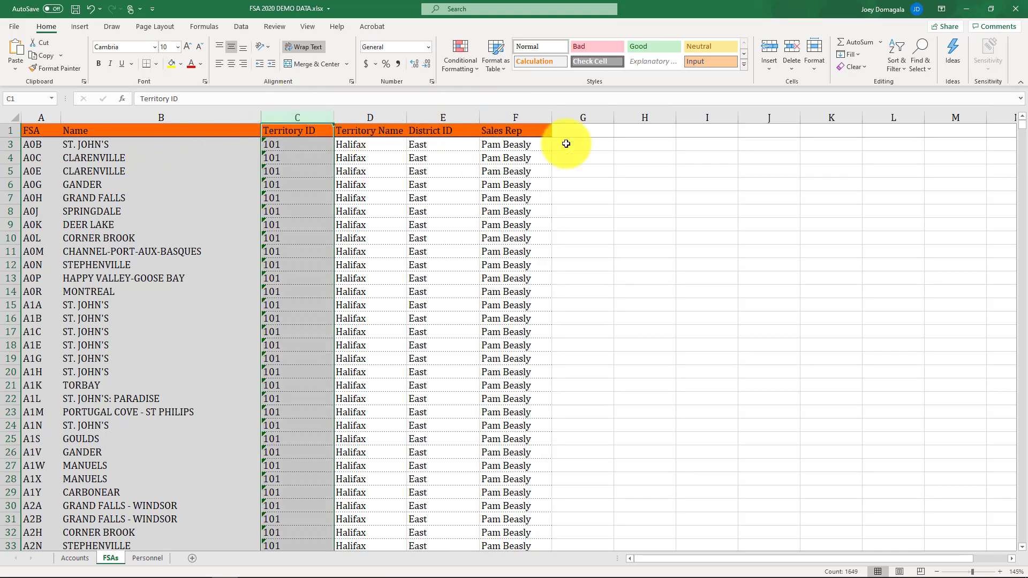
{"action": "left_click", "coordinate": [961, 11]}
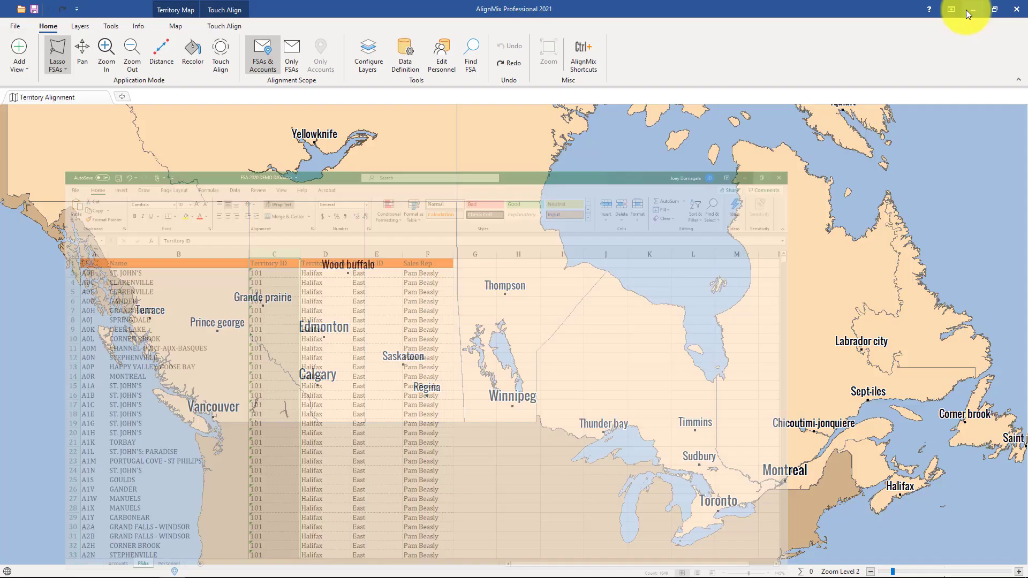
Step: Import your data from FSA 2020 DEMO DATA.xlsx on the Desktop
{"action": "left_click", "coordinate": [18, 25]}
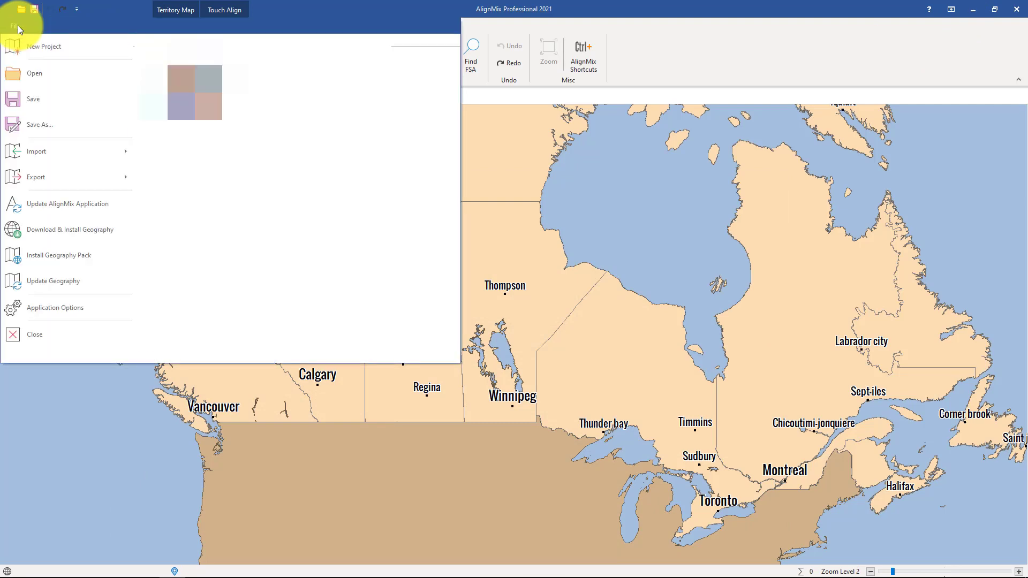
{"action": "left_click", "coordinate": [64, 158]}
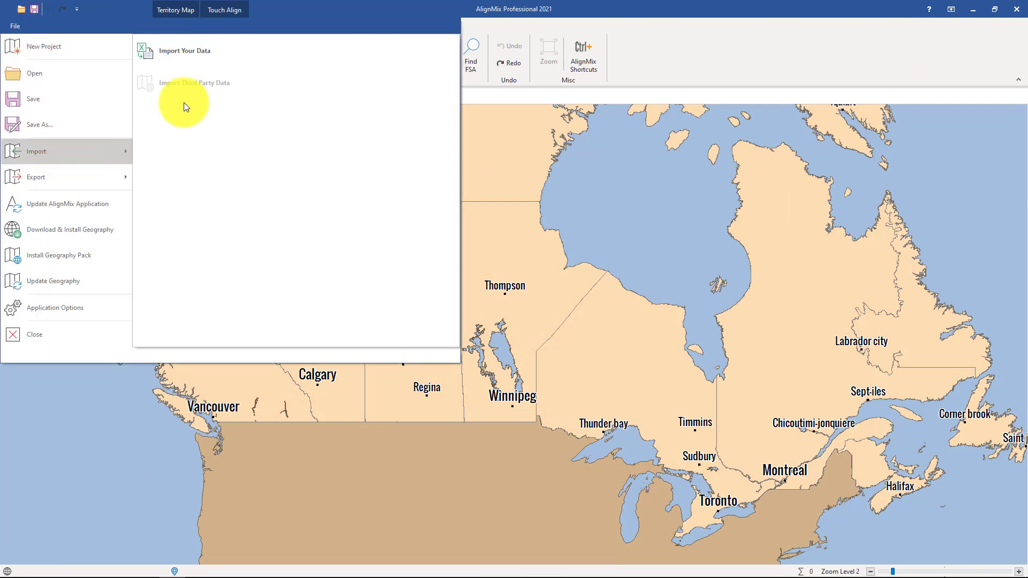
{"action": "left_click", "coordinate": [210, 59]}
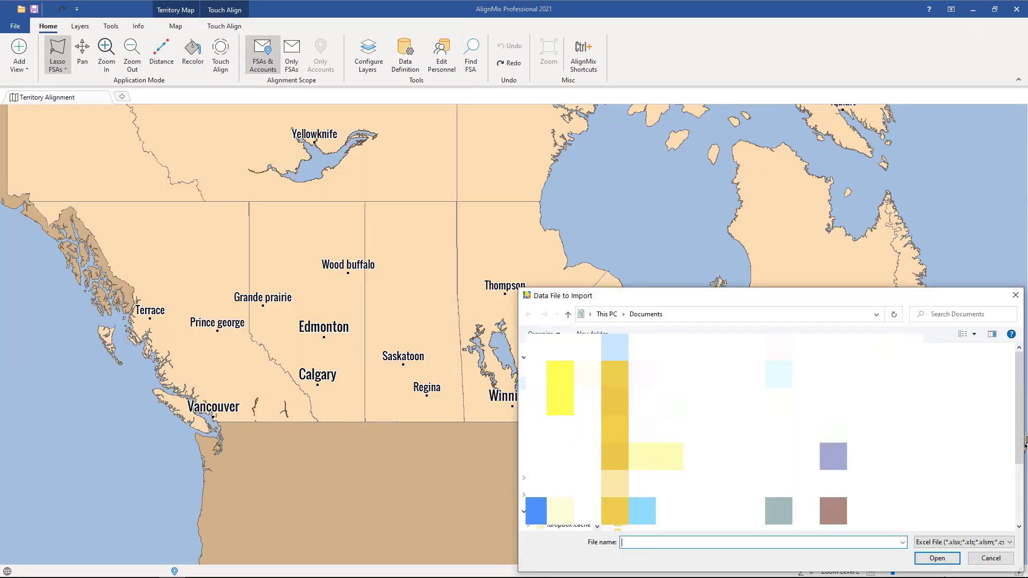
{"action": "left_click", "coordinate": [584, 370]}
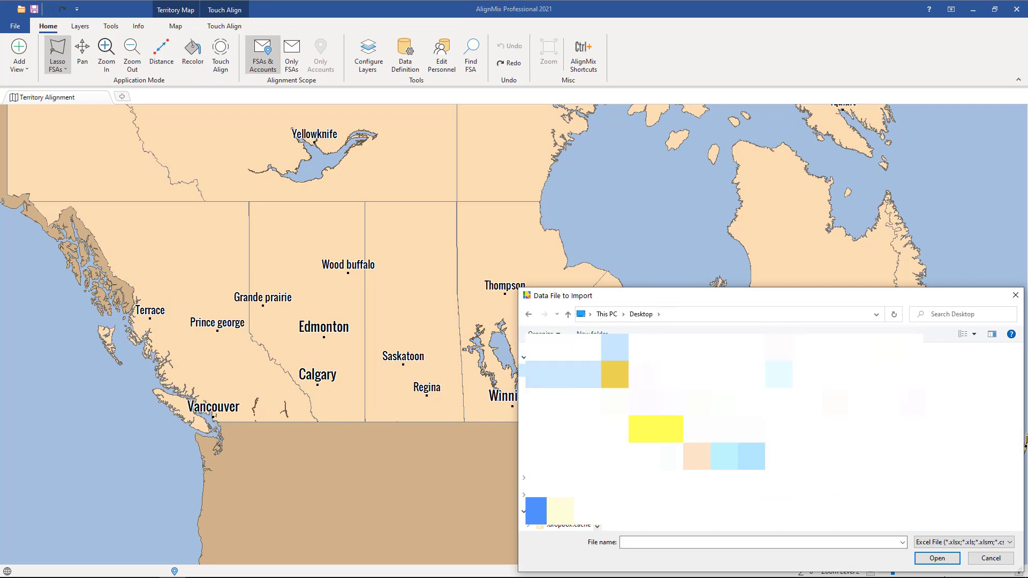
{"action": "left_click", "coordinate": [669, 425]}
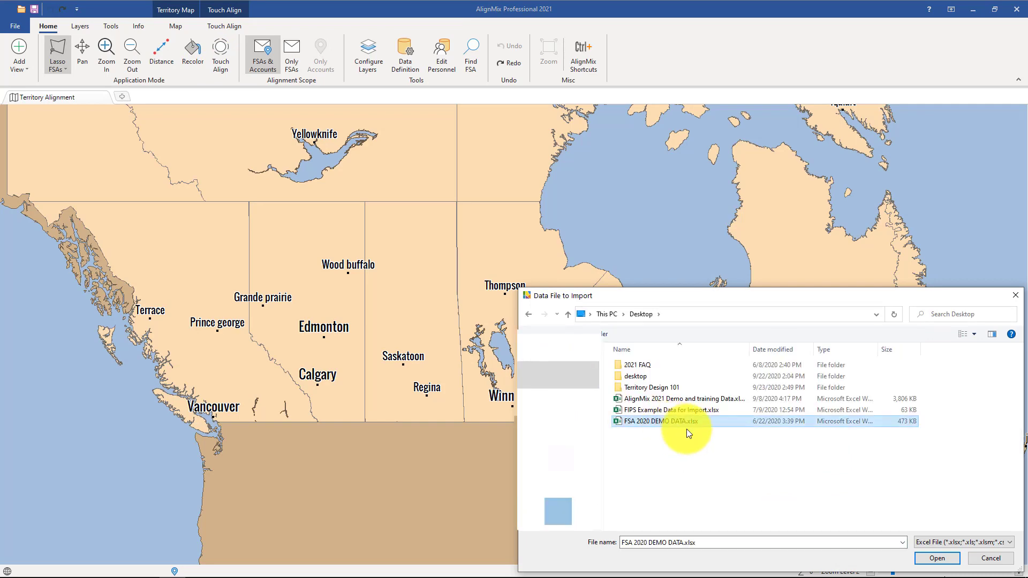
{"action": "left_click", "coordinate": [932, 556]}
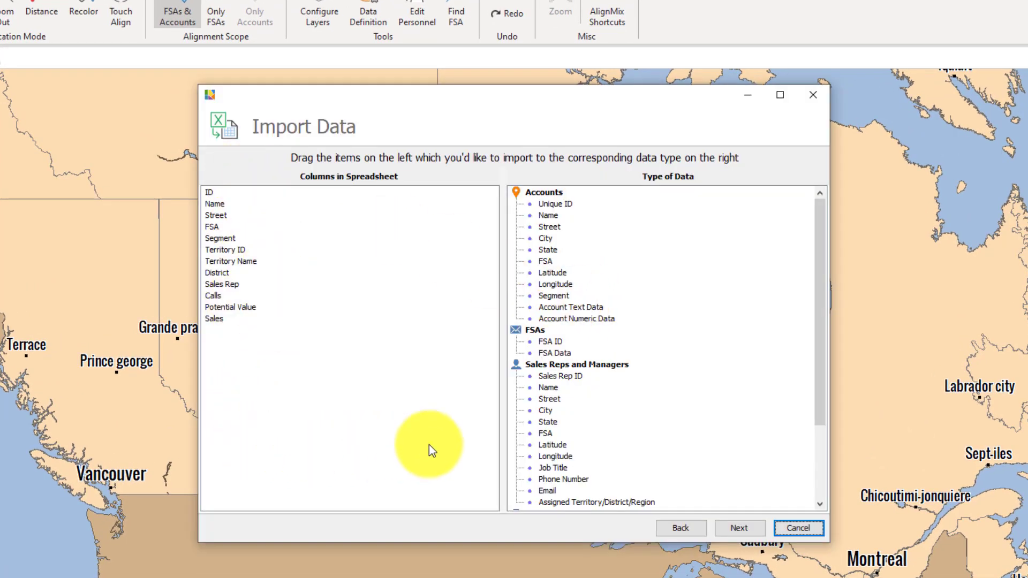
Step: Choose the FSAs worksheet as the sheet to import
{"action": "left_click", "coordinate": [679, 532]}
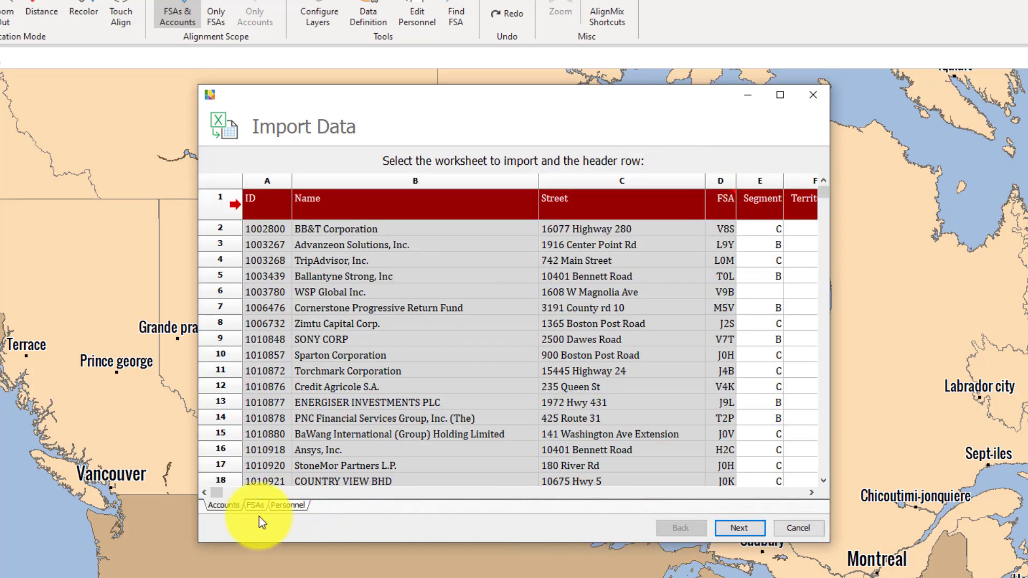
{"action": "left_click", "coordinate": [257, 506]}
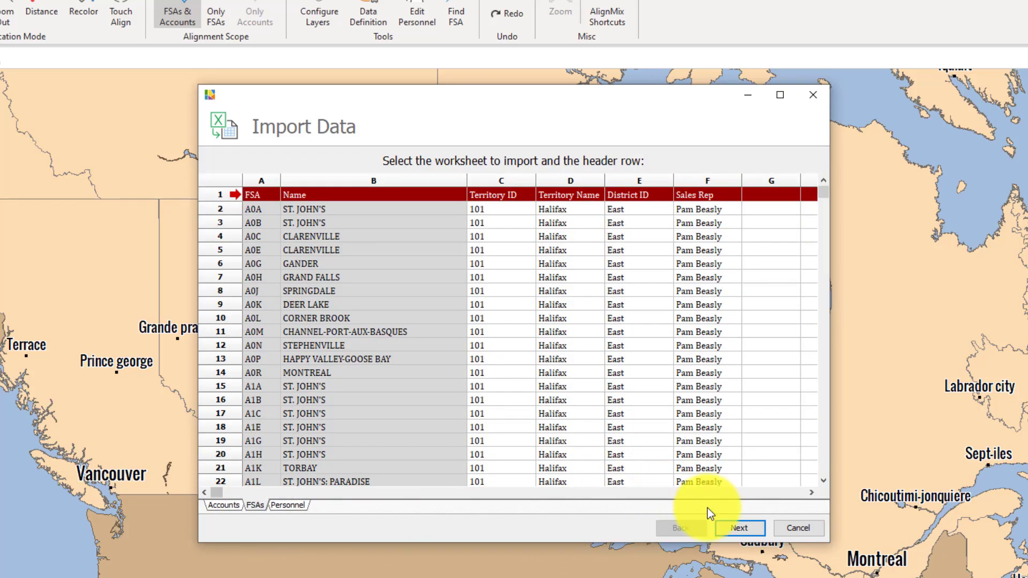
{"action": "left_click", "coordinate": [741, 530]}
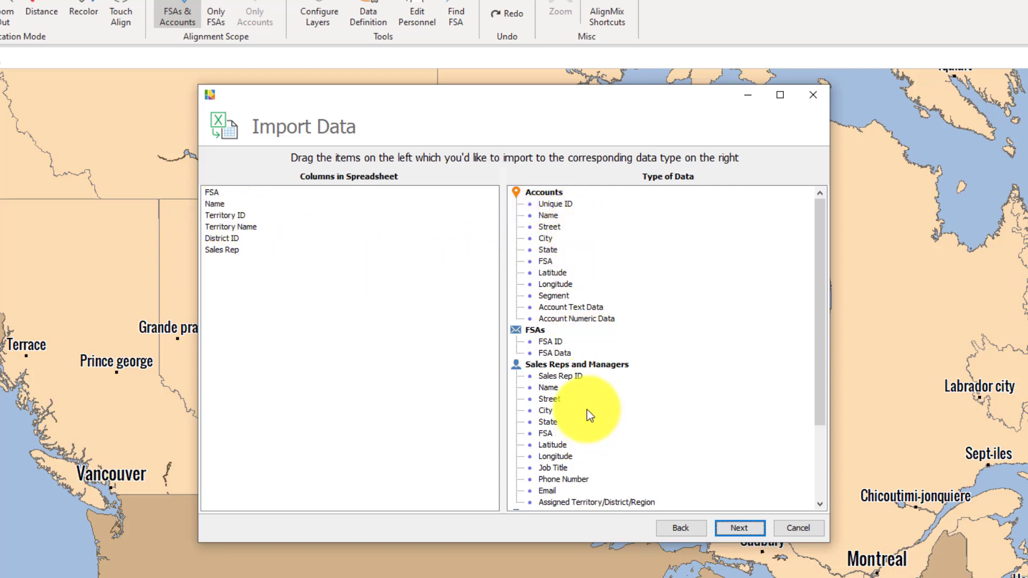
Step: Map the FSA, Territory ID and Sales Rep columns, then run and finish the import
{"action": "left_click_drag", "start_coordinate": [209, 194], "coordinate": [558, 342]}
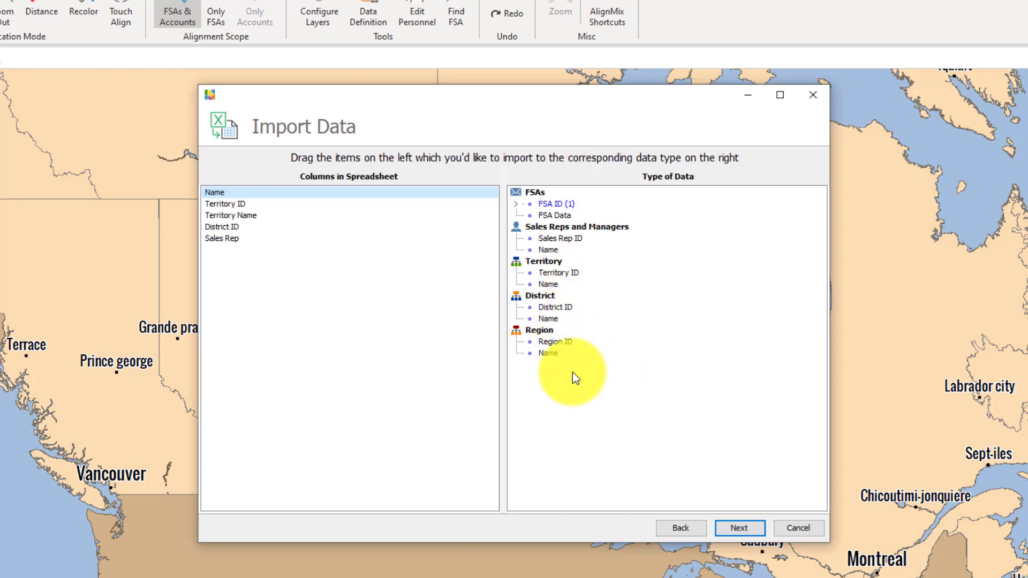
{"action": "left_click_drag", "start_coordinate": [231, 204], "coordinate": [567, 306]}
{"action": "left_click_drag", "start_coordinate": [228, 208], "coordinate": [556, 239]}
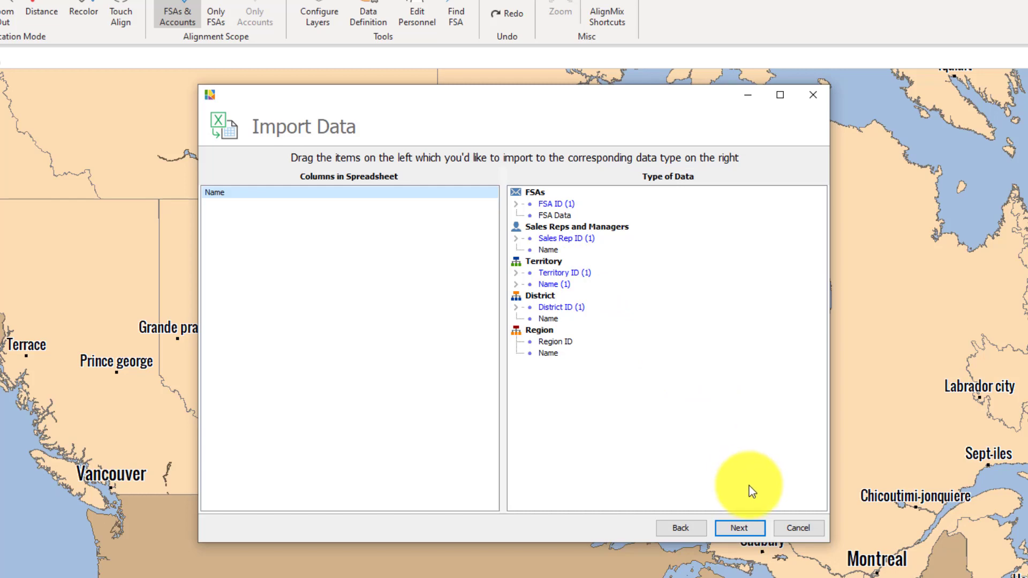
{"action": "left_click", "coordinate": [744, 530]}
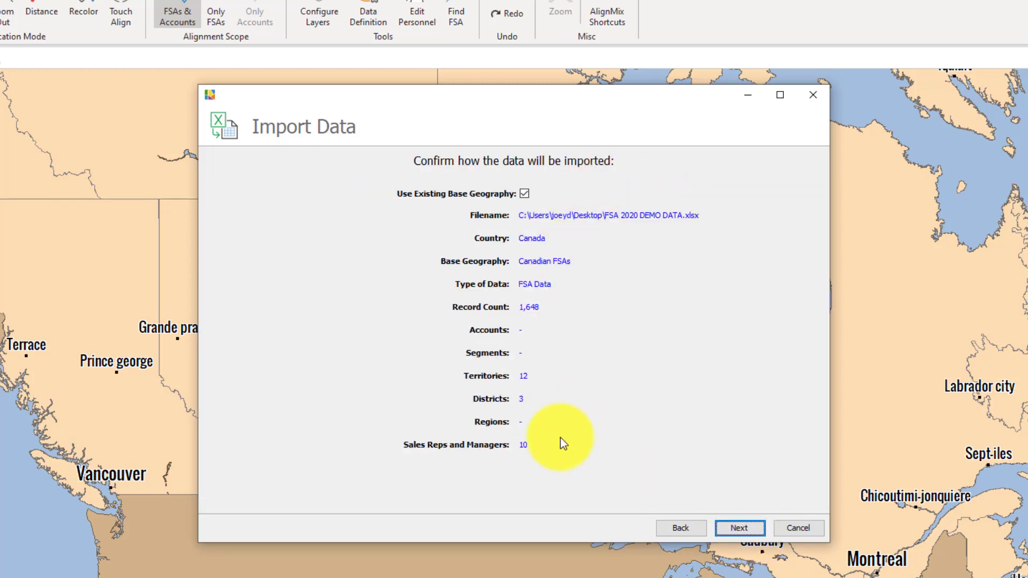
{"action": "left_click", "coordinate": [754, 531]}
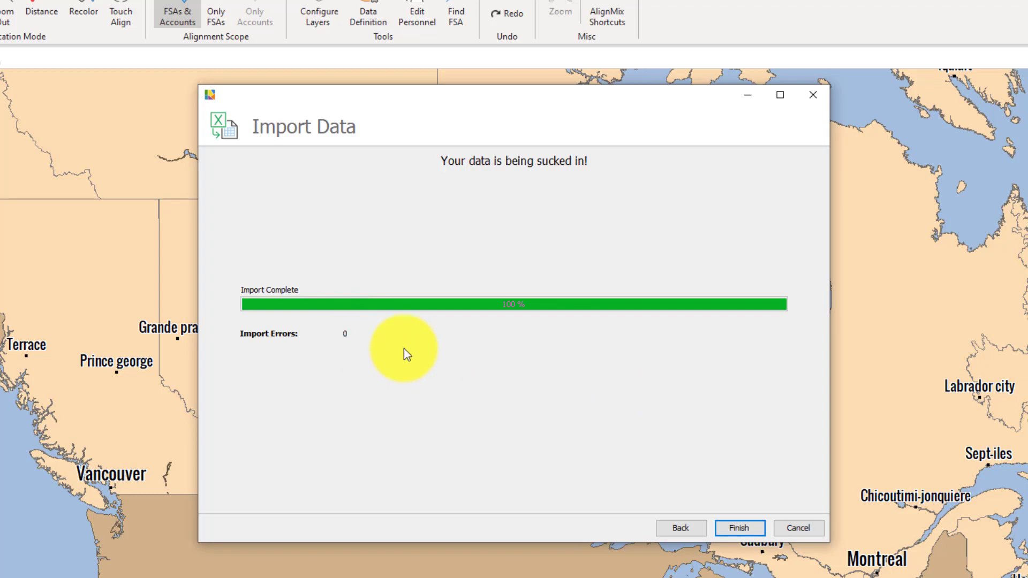
{"action": "left_click", "coordinate": [736, 527]}
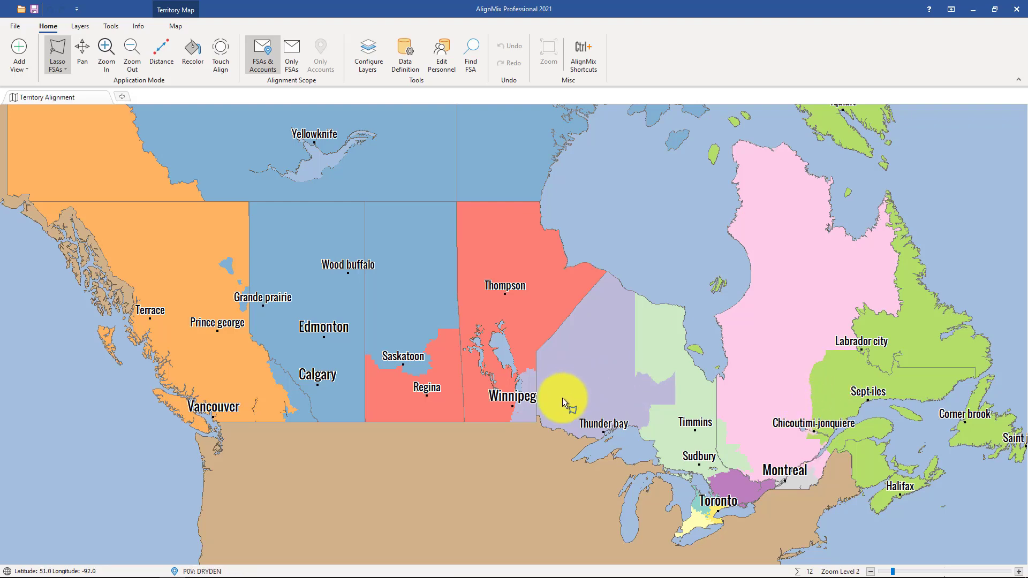
Step: Touch Align the Manitoba FSAs around Thompson and Winnipeg from territory 203 into 204
{"action": "scroll", "coordinate": [573, 386], "scroll_direction": "up", "scroll_amount": 2}
{"action": "left_click", "coordinate": [219, 54]}
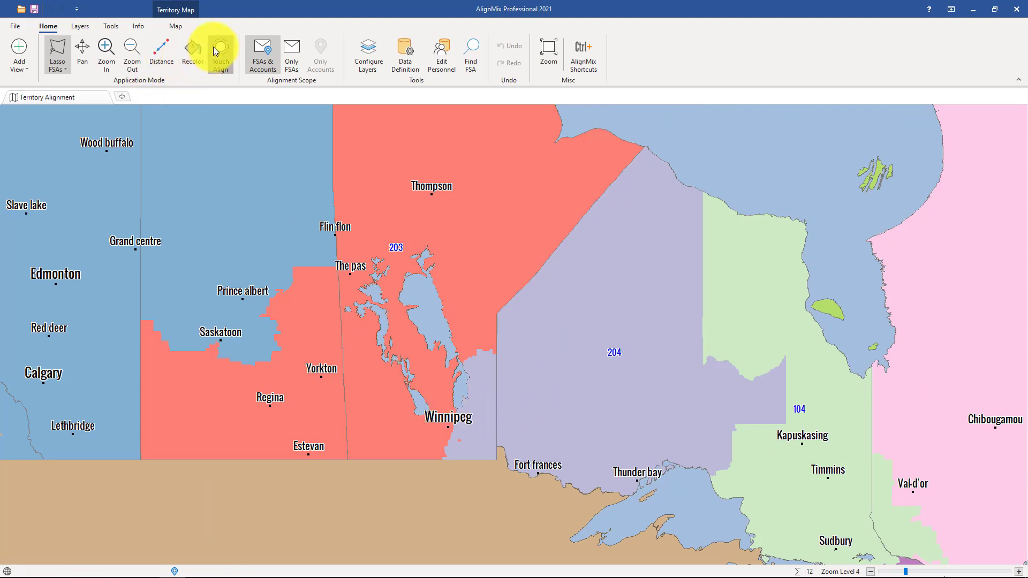
{"action": "mouse_move", "coordinate": [518, 360]}
{"action": "left_mouse_down"}
{"action": "mouse_move", "coordinate": [471, 324]}
{"action": "mouse_move", "coordinate": [412, 417]}
{"action": "mouse_move", "coordinate": [398, 419]}
{"action": "mouse_move", "coordinate": [377, 359]}
{"action": "mouse_move", "coordinate": [377, 438]}
{"action": "mouse_move", "coordinate": [437, 449]}
{"action": "left_mouse_up"}
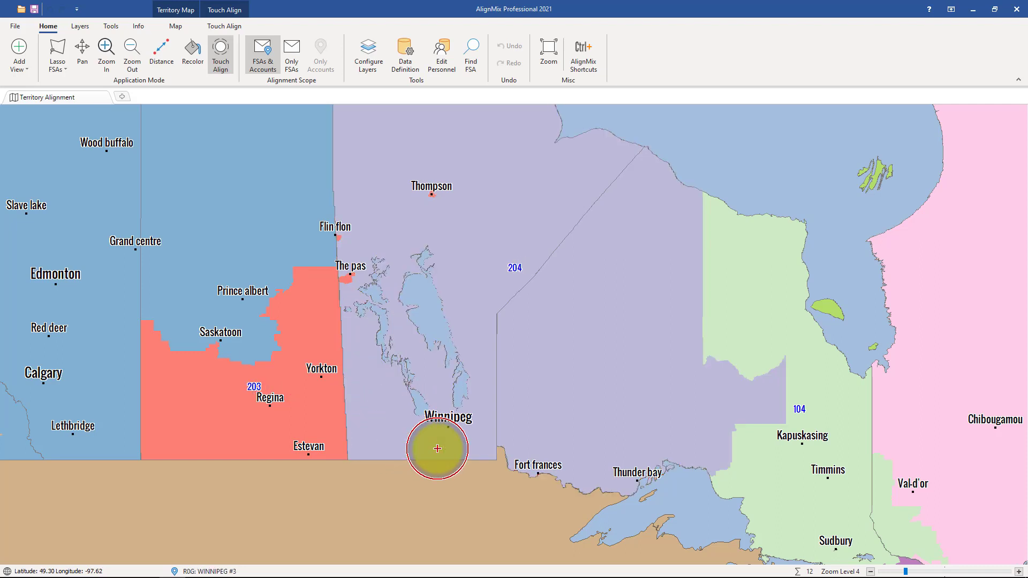